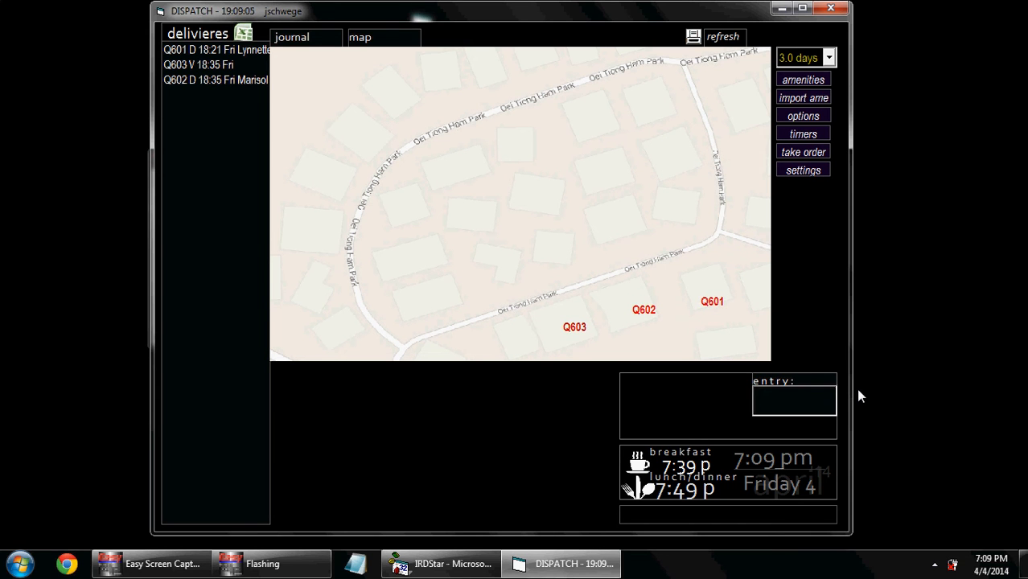
# Log a delivery to unit Z009 with a follow-up reminder 1 minute from now
pyautogui.write('9+')
pyautogui.press('Return')
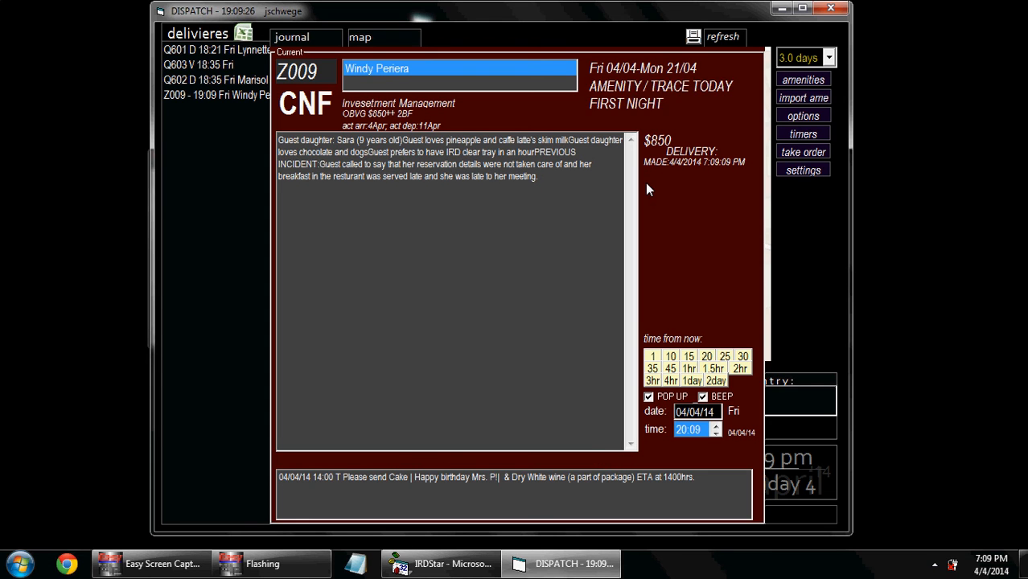
pyautogui.click(654, 358)
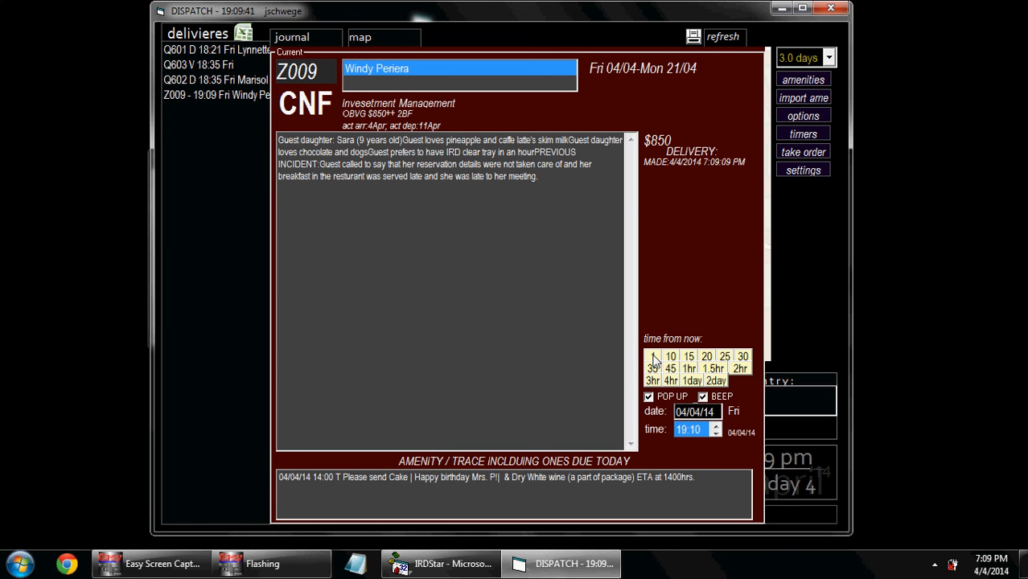
pyautogui.click(787, 400)
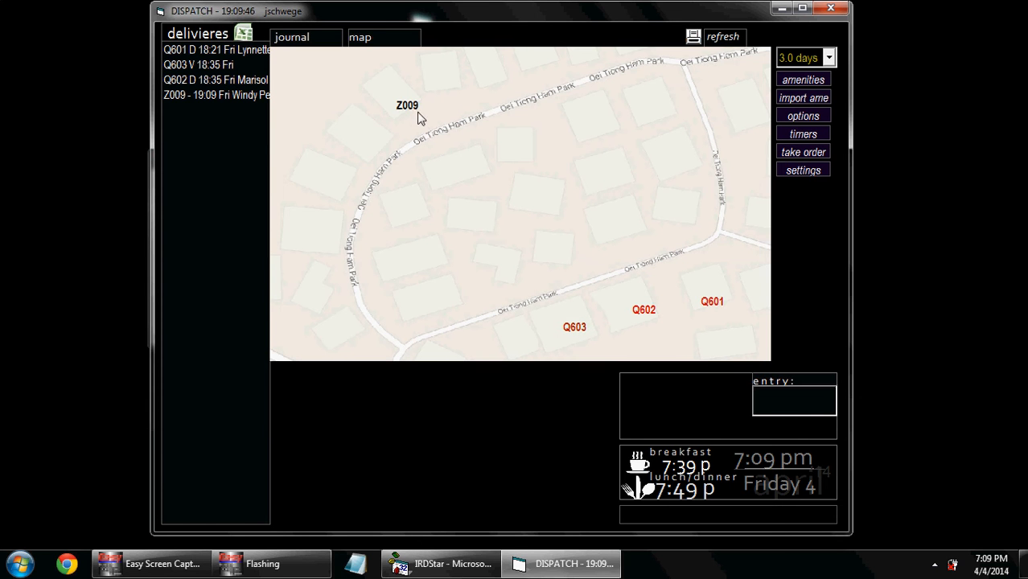
# Check the delivery units on the map and snooze the action reminder for unit Z009 by 1 hour
pyautogui.moveTo(410, 112)
pyautogui.moveTo(578, 331)
pyautogui.moveTo(655, 310)
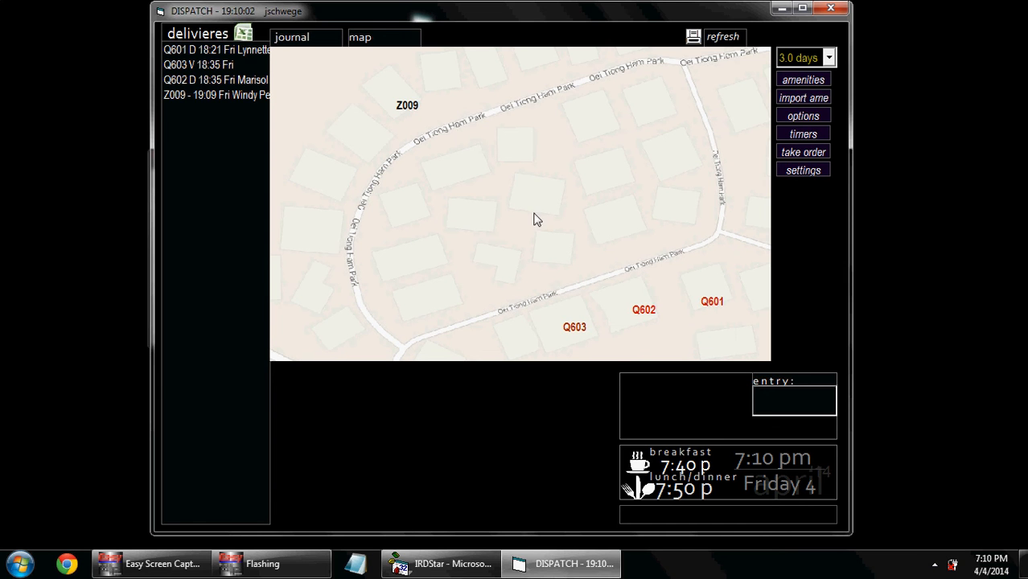
pyautogui.click(407, 104)
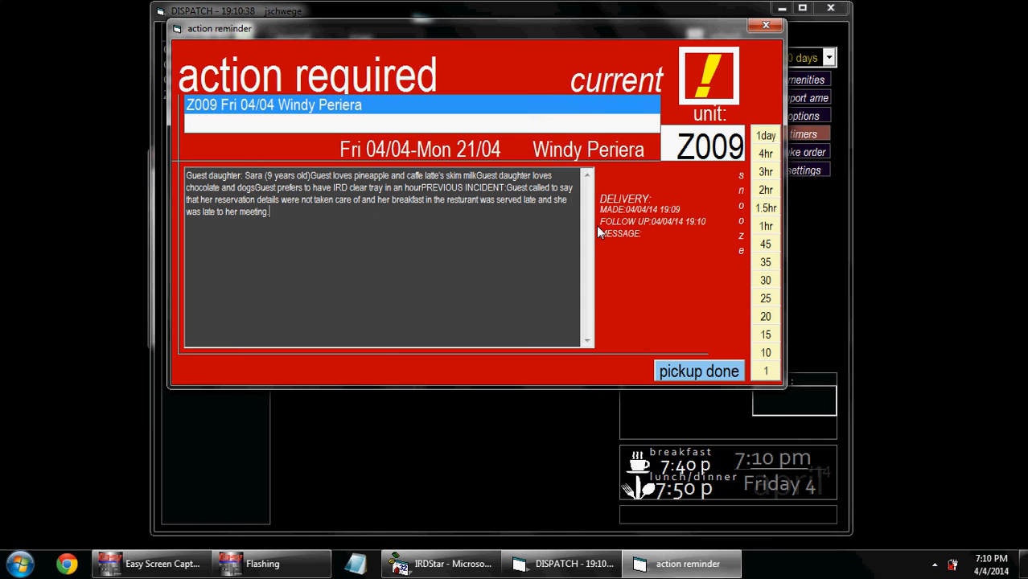
pyautogui.click(768, 226)
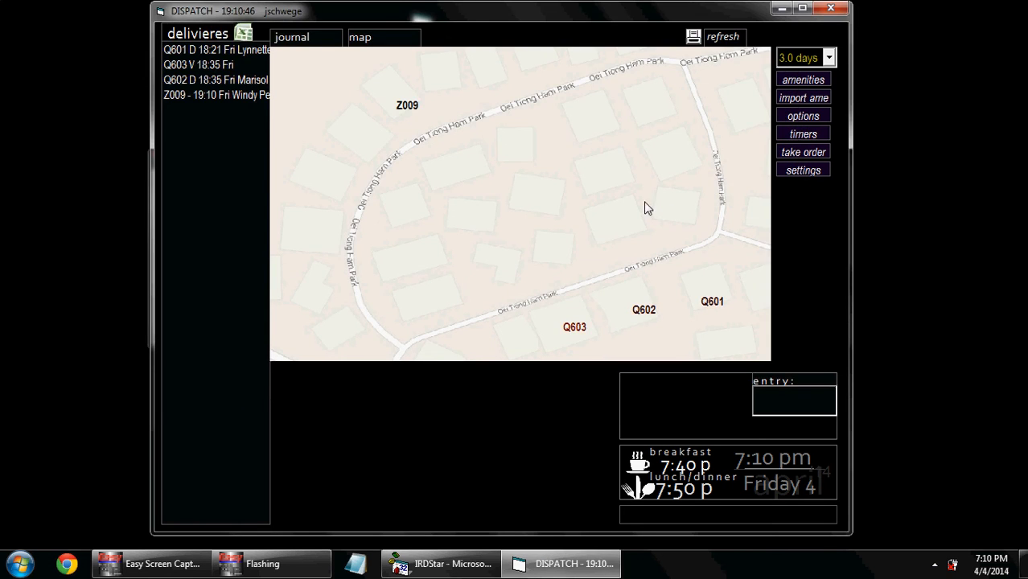
# Log a delivery to unit Z019, keeping the default follow-up time
pyautogui.write('19')
pyautogui.press('Return')
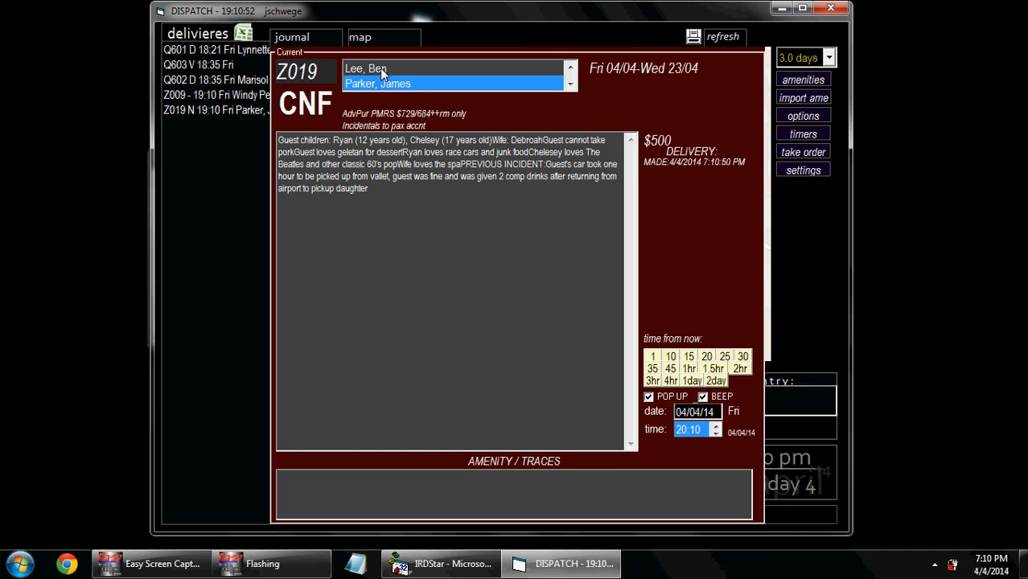
pyautogui.click(351, 145)
pyautogui.click(791, 397)
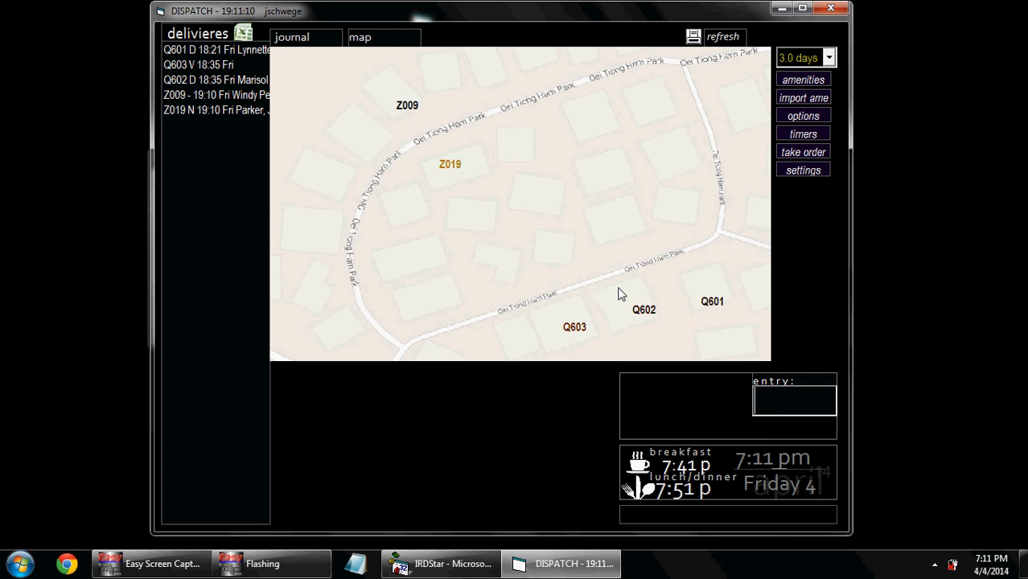
# Record the pickups for units Z019 and Z009
pyautogui.write('19')
pyautogui.press('Return')
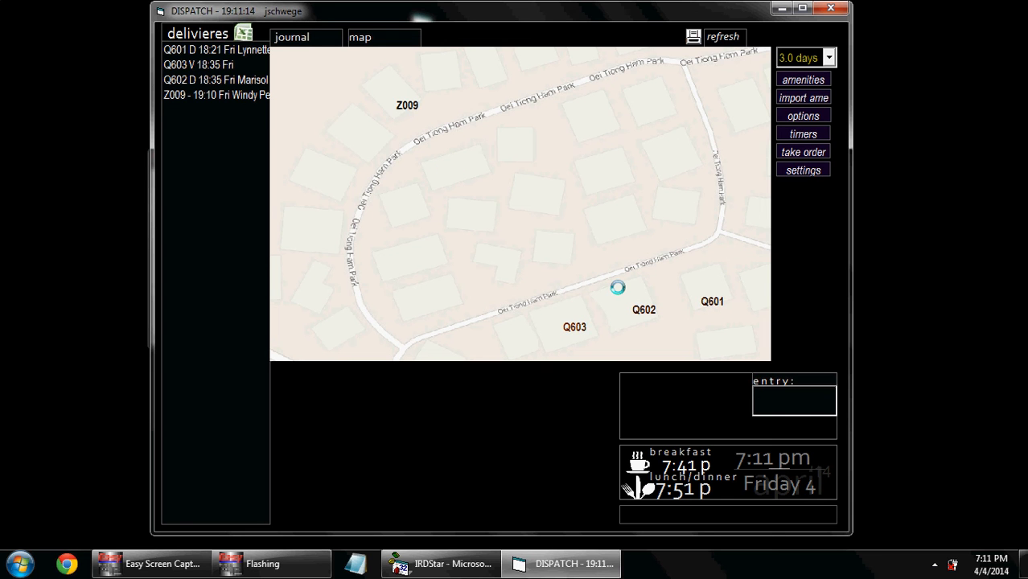
pyautogui.write('9')
pyautogui.press('Return')
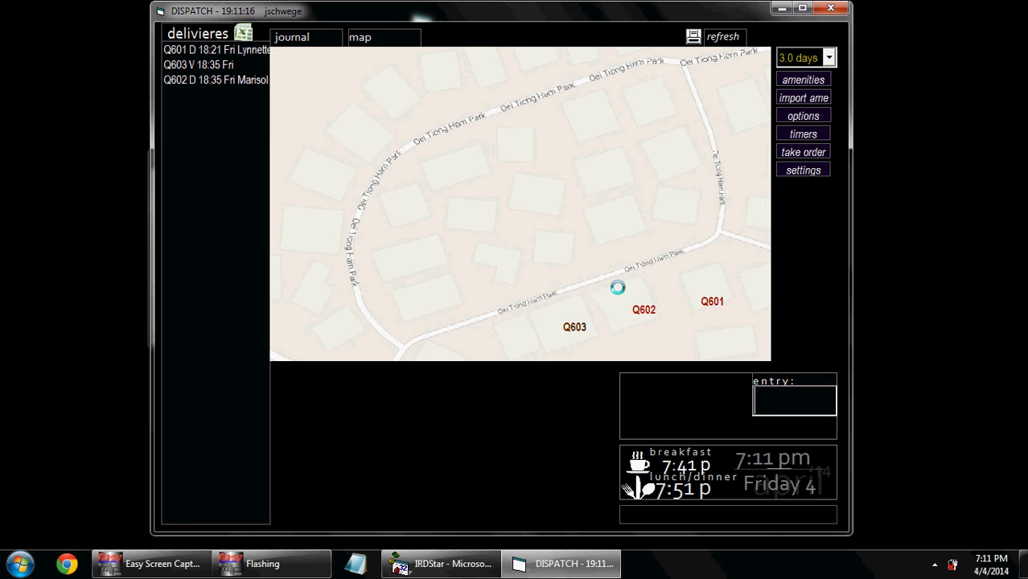
pyautogui.write('63')
pyautogui.press('Return')
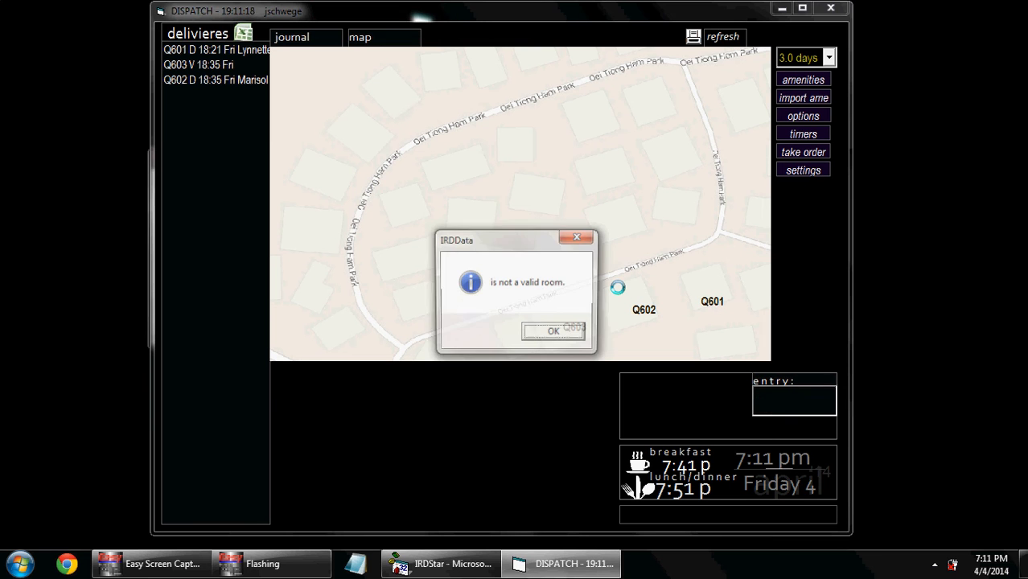
pyautogui.click(554, 333)
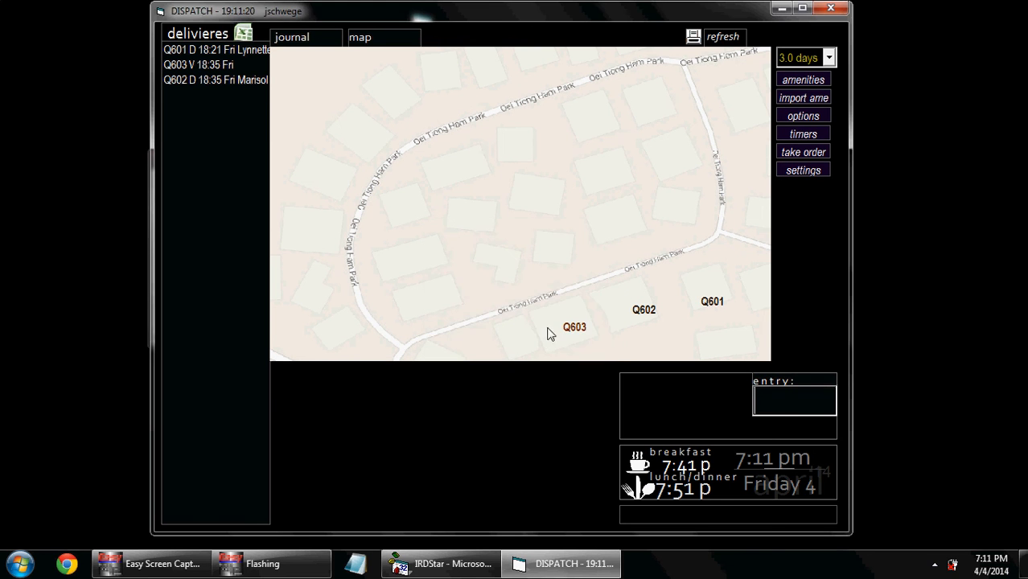
# Record the pickup for unit Q602, review the delivery and pickup entries in the journal, and return to the map
pyautogui.write('602')
pyautogui.press('Return')
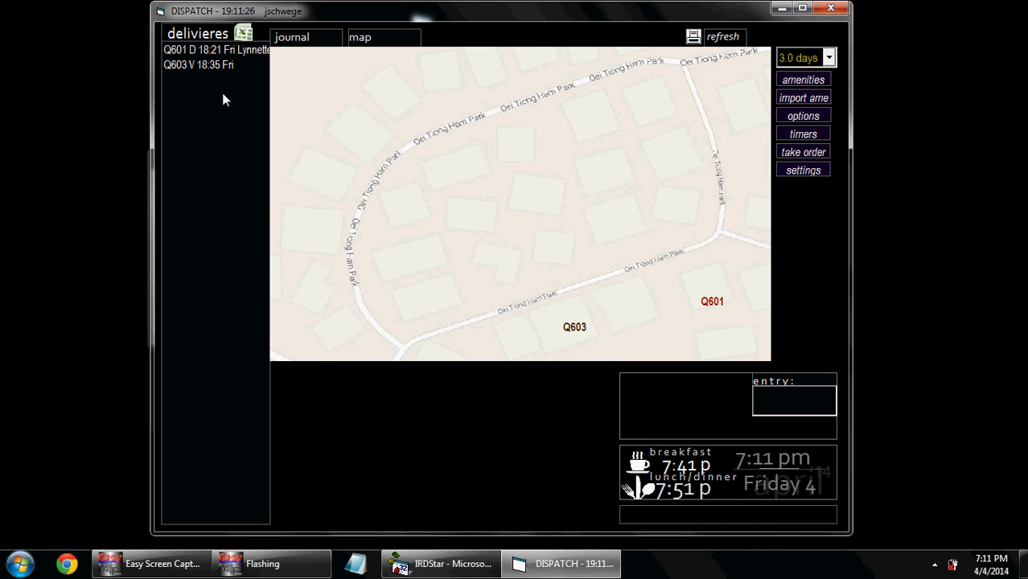
pyautogui.click(294, 37)
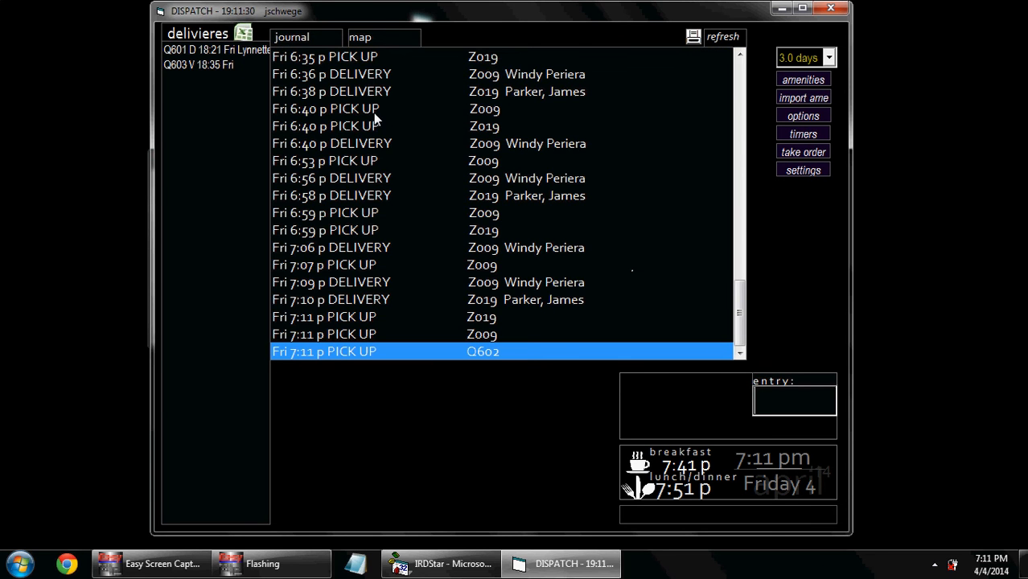
pyautogui.click(367, 43)
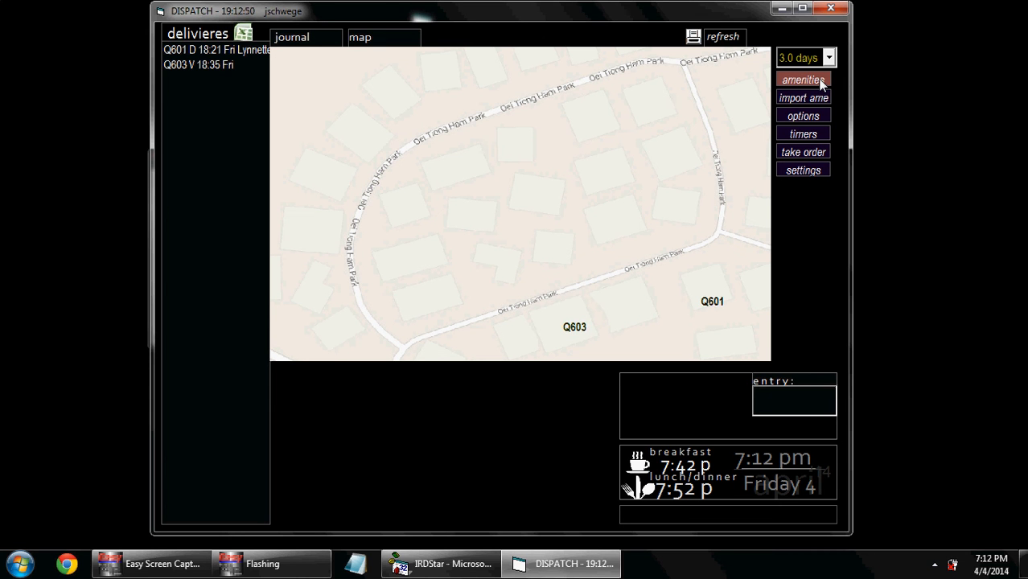
# Open the amenities with the reports imported and bring up the 04-04-14 Amenity List in Excel
pyautogui.click(821, 85)
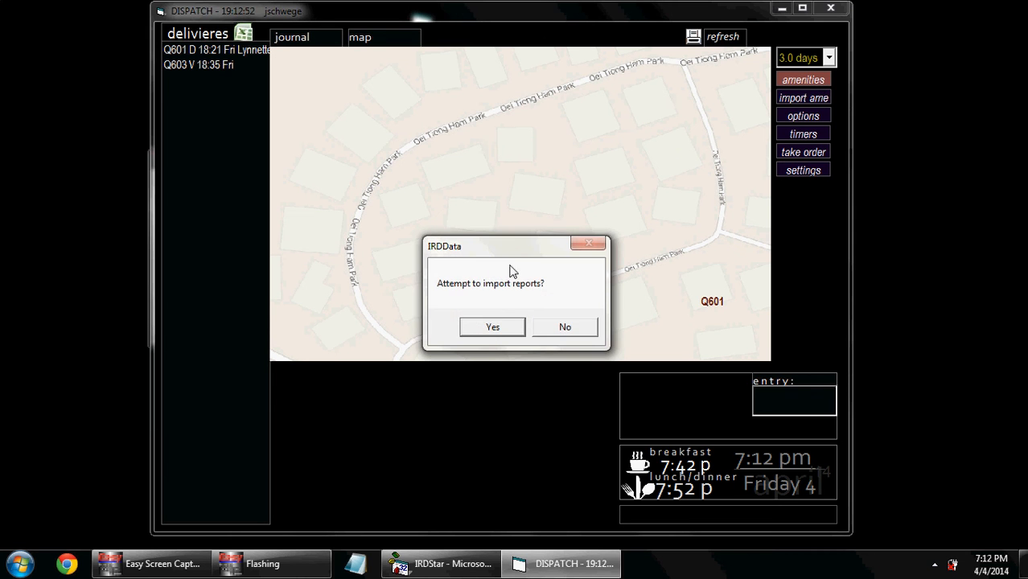
pyautogui.click(493, 328)
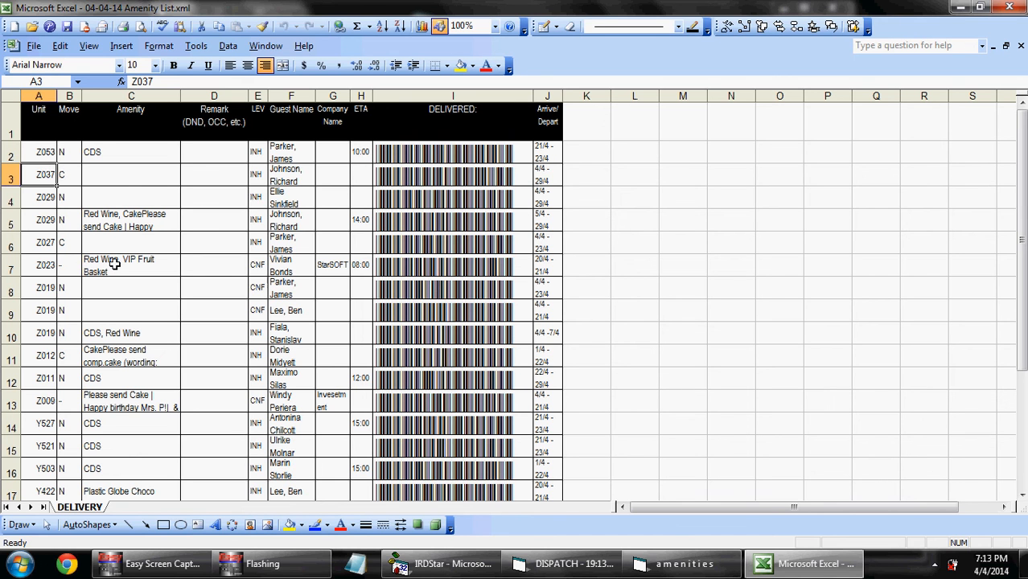
# Examine the first unit's row in the amenity list: move status, amenity, level, guest name, ETA and arrival/departure dates
pyautogui.click(58, 155)
pyautogui.click(63, 152)
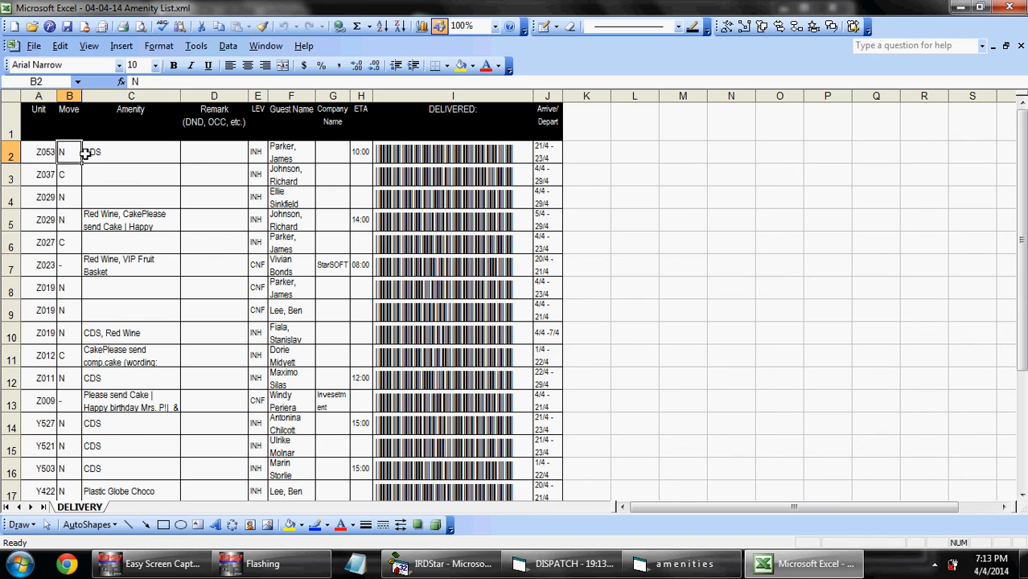
pyautogui.click(94, 152)
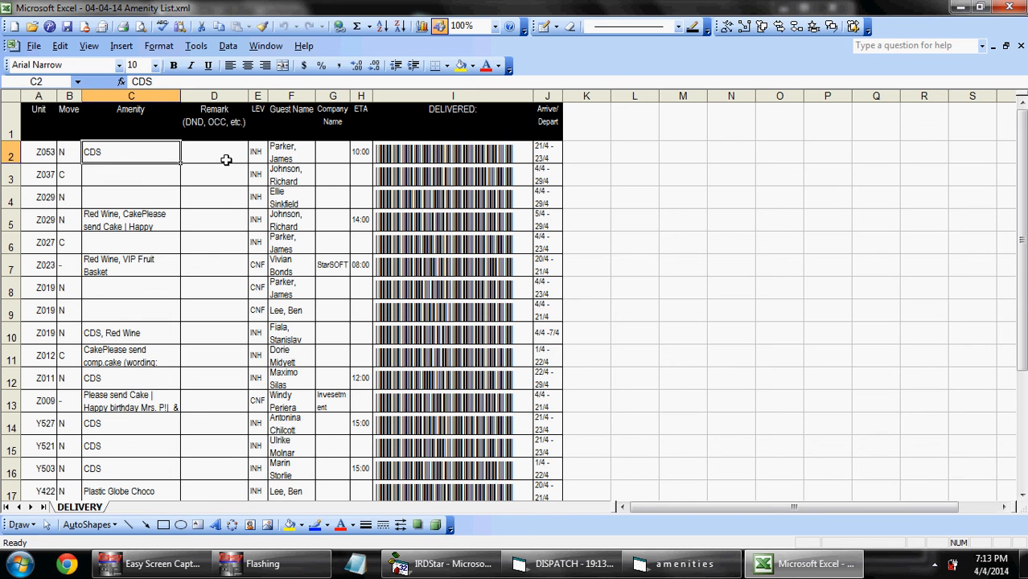
pyautogui.click(257, 158)
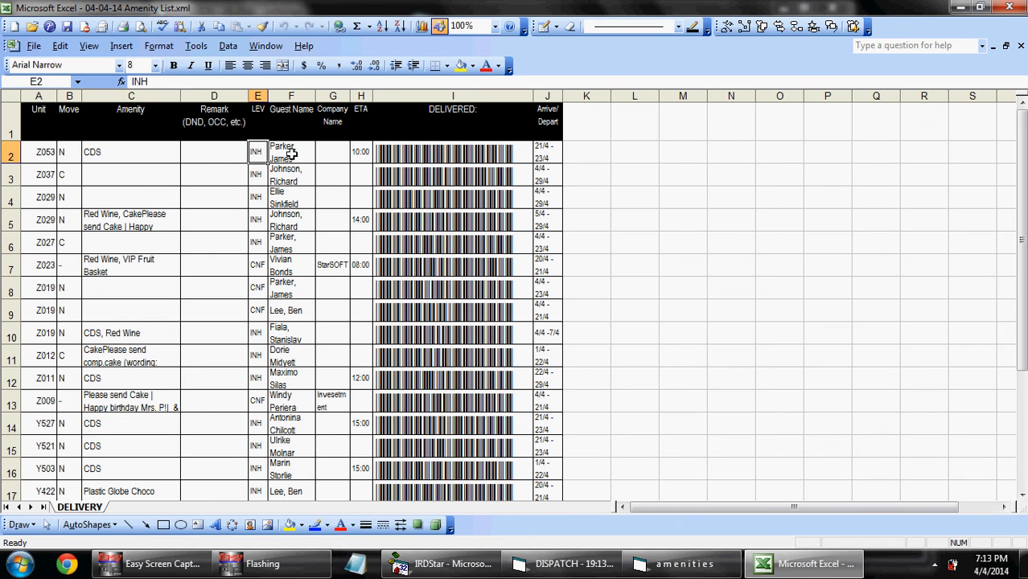
pyautogui.click(290, 155)
pyautogui.click(355, 154)
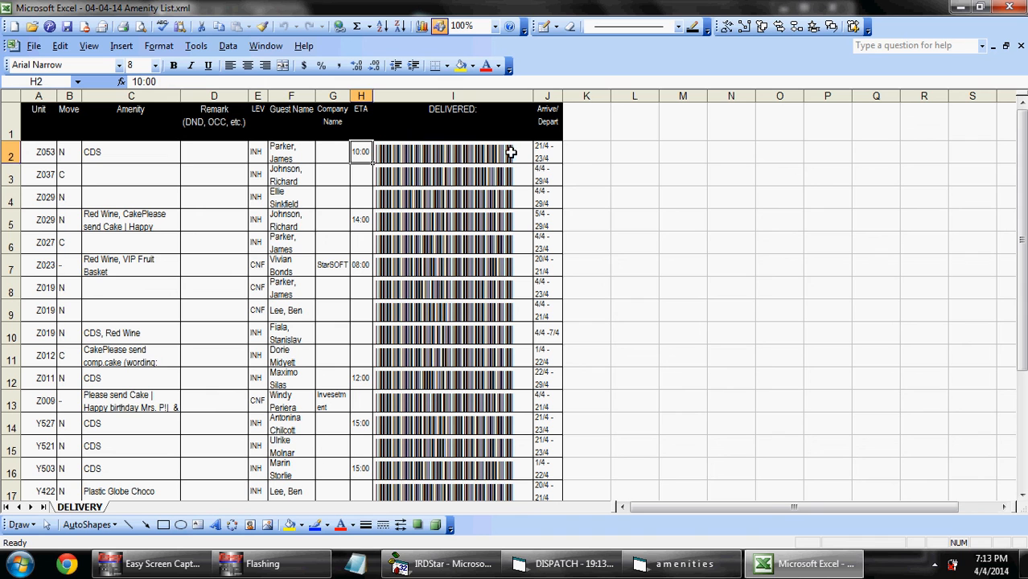
pyautogui.click(542, 155)
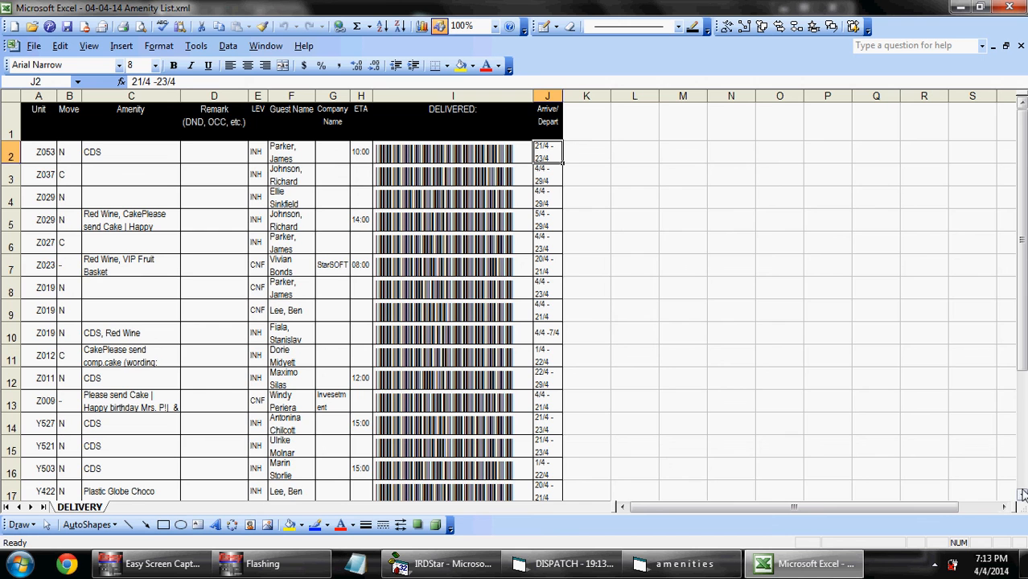
# Examine the totals line and room status legend at the end of the amenity list, and close Excel
pyautogui.scroll(-7, 1022, 492)
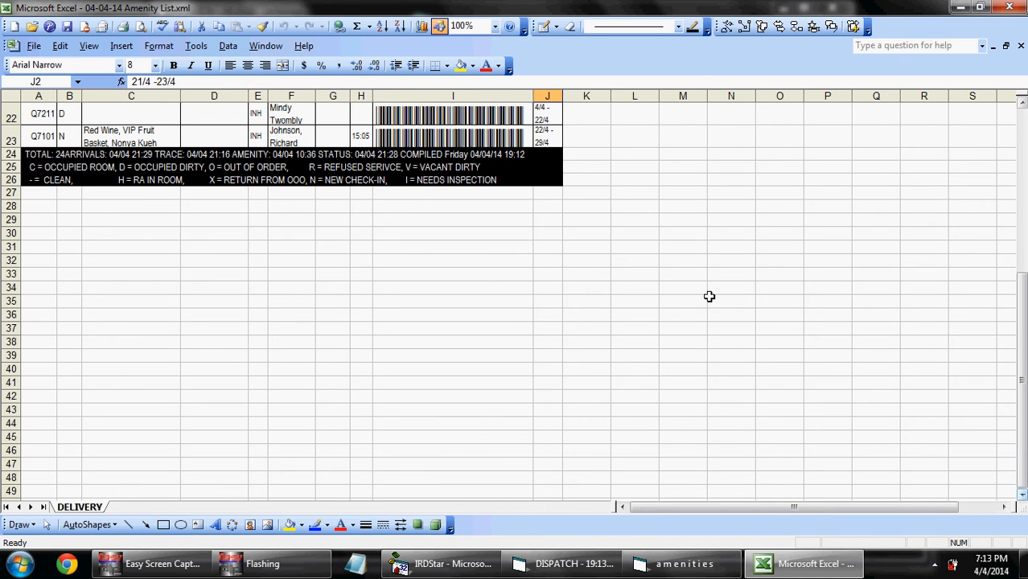
pyautogui.click(40, 155)
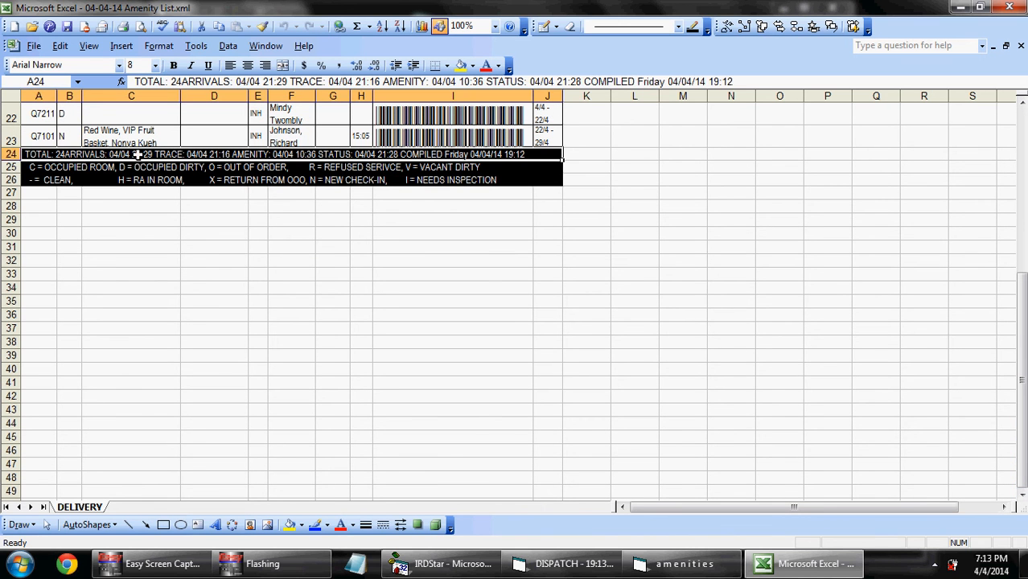
pyautogui.click(126, 193)
pyautogui.moveTo(52, 169); pyautogui.dragTo(53, 182)
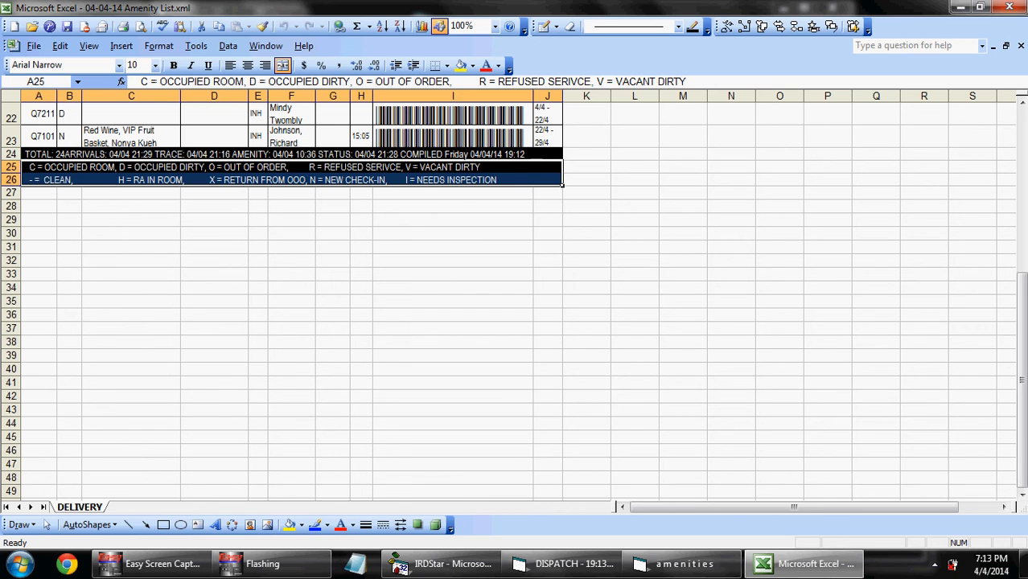
pyautogui.click(1020, 45)
pyautogui.click(1009, 6)
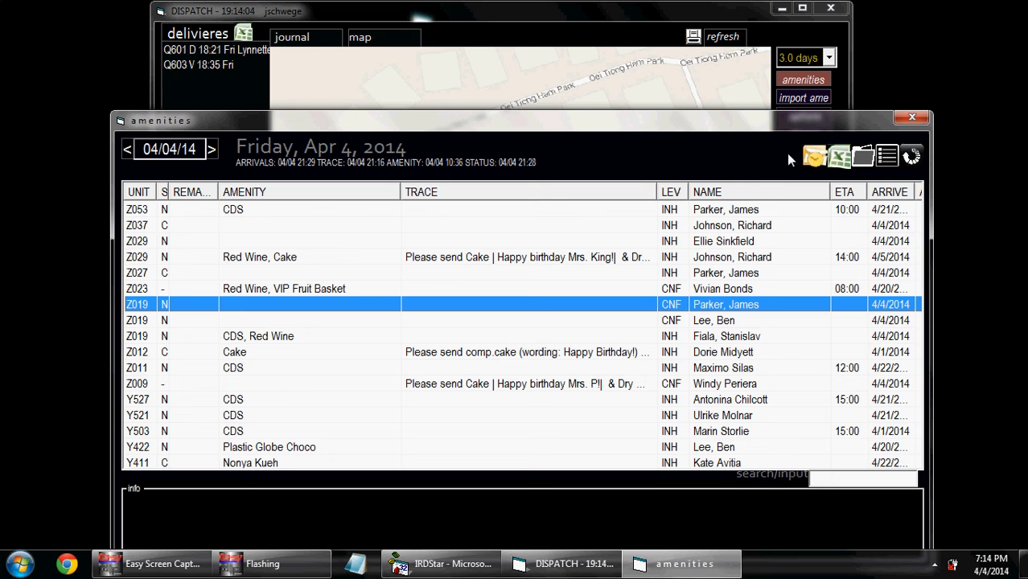
# Check the options for exporting amenities to Outlook as appointments, and close the amenities window
pyautogui.moveTo(814, 157)
pyautogui.moveTo(823, 163)
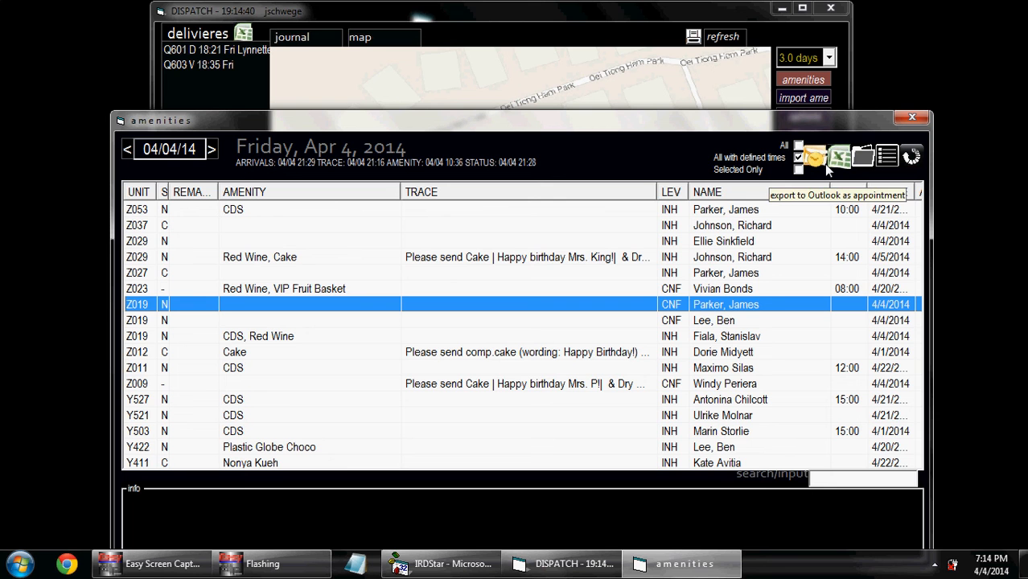
pyautogui.click(913, 119)
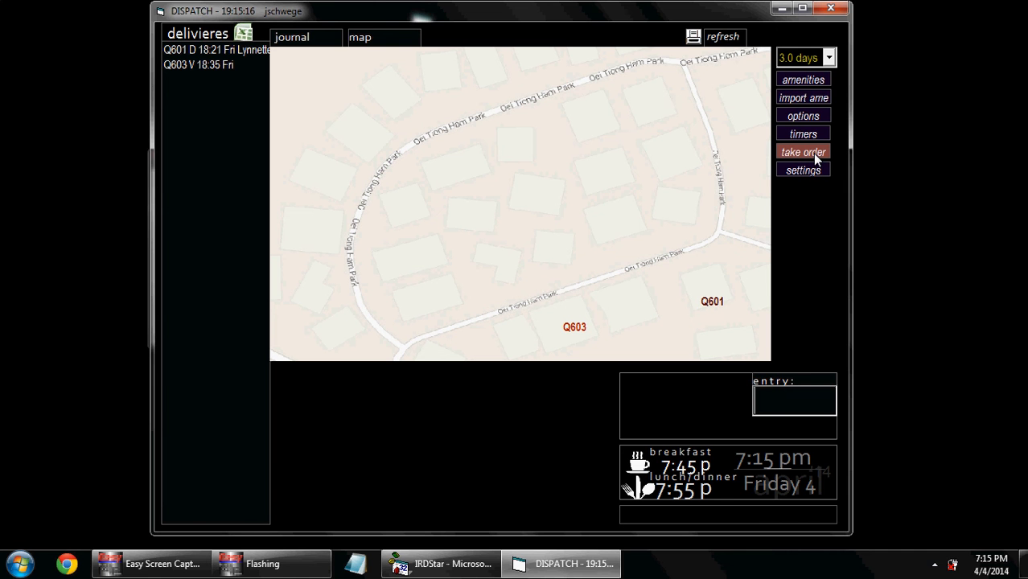
# Start an in-room dining order for unit z009 with 2 guests
pyautogui.click(814, 156)
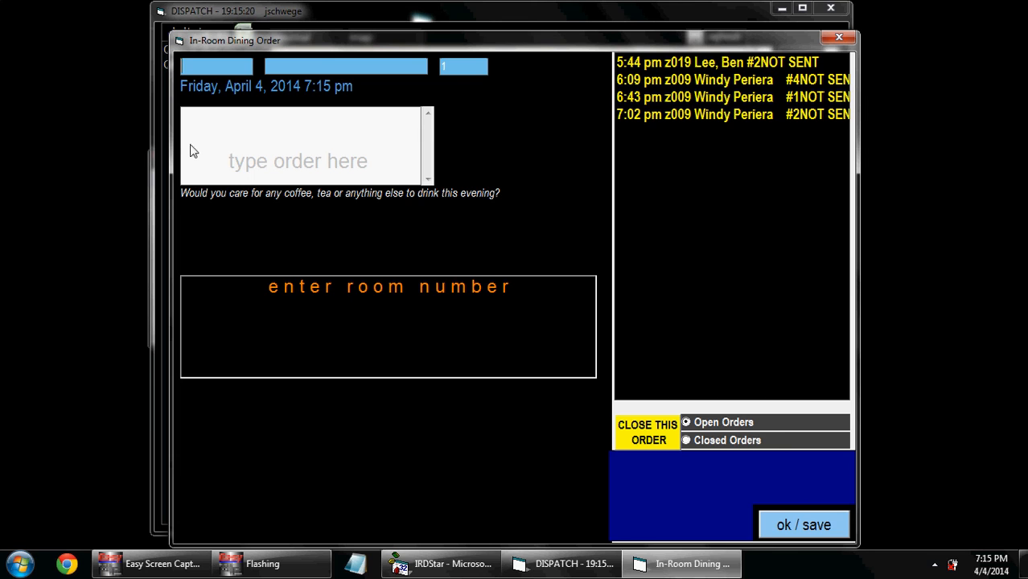
pyautogui.write('z009')
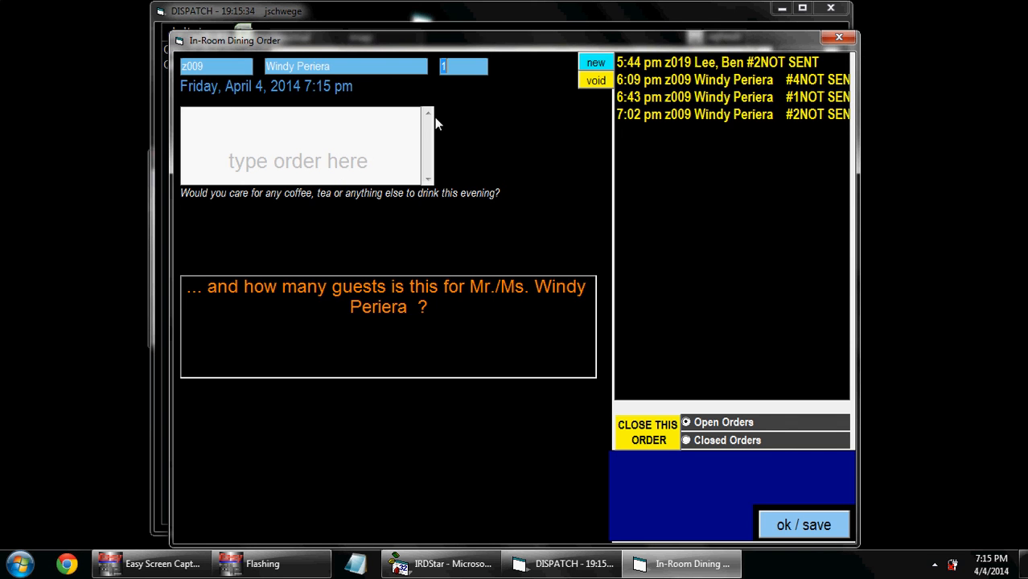
pyautogui.write('2')
pyautogui.press('Return')
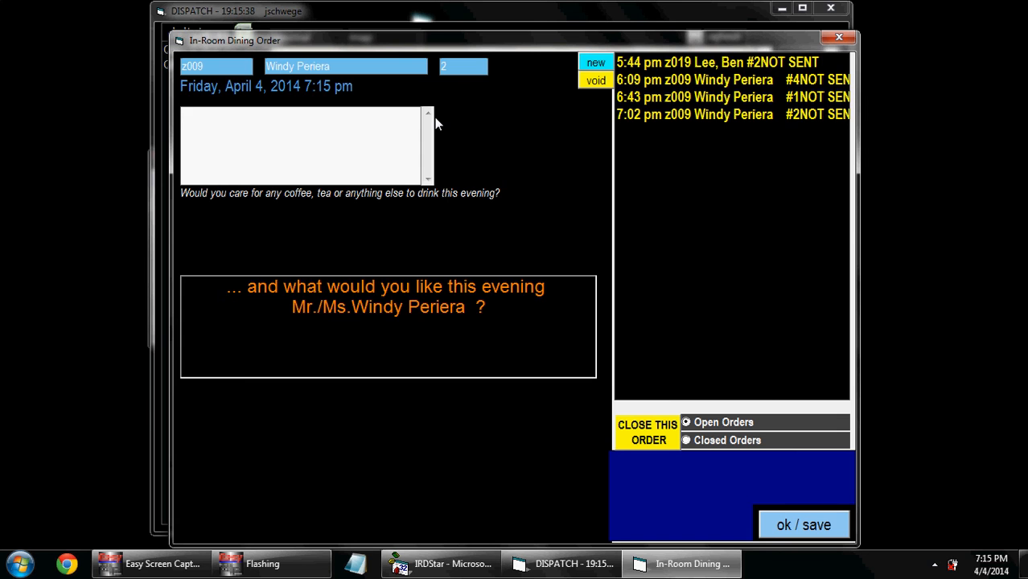
# Add cheese_cake_ and angus_Beef_Burger with medium meat to the order, and close the order window
pyautogui.write('cheese_cake_')
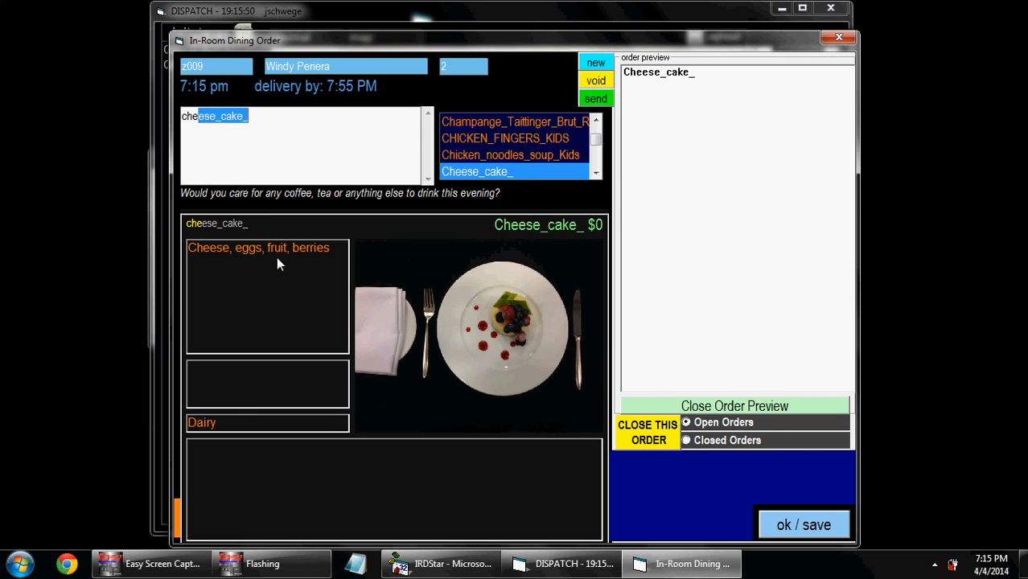
pyautogui.click(323, 137)
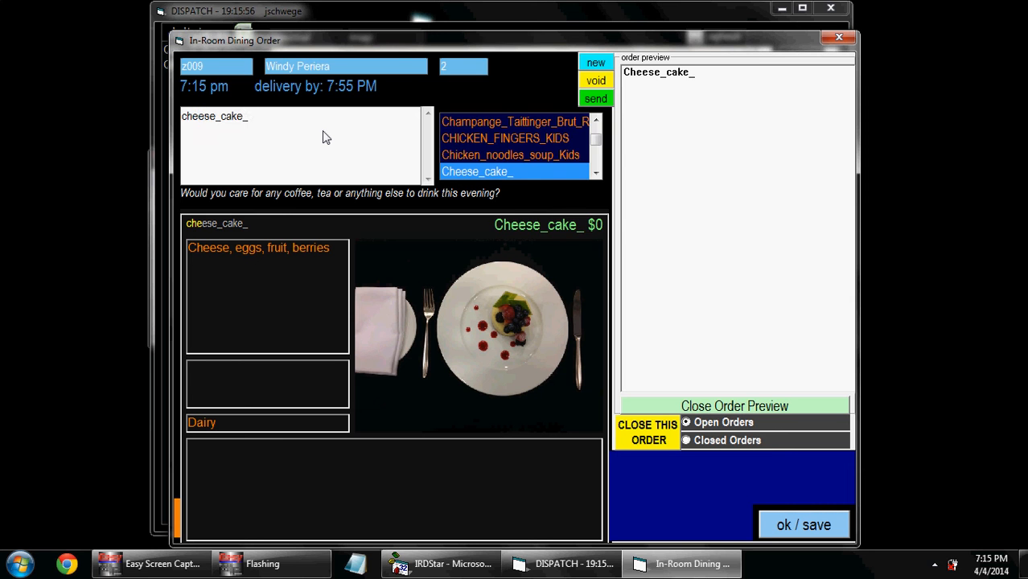
pyautogui.press('Return')
pyautogui.write('angus_Beef_Burger')
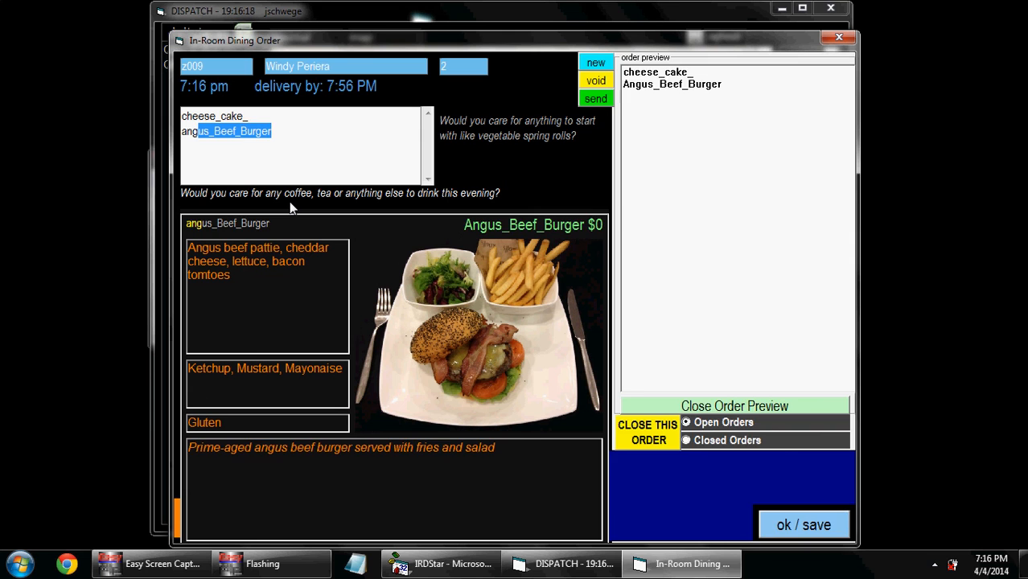
pyautogui.press('Return')
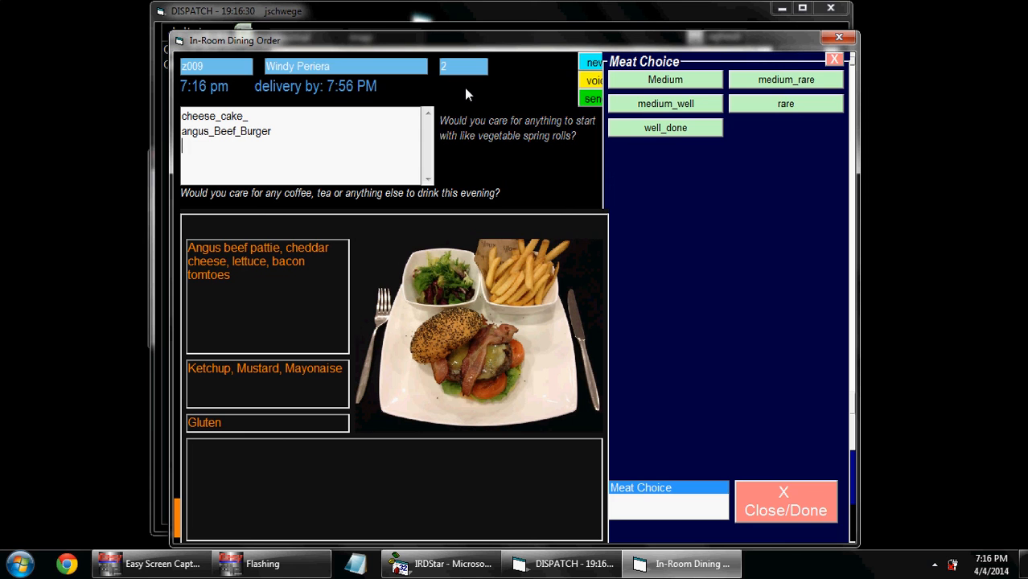
pyautogui.write('medium')
pyautogui.press('Return')
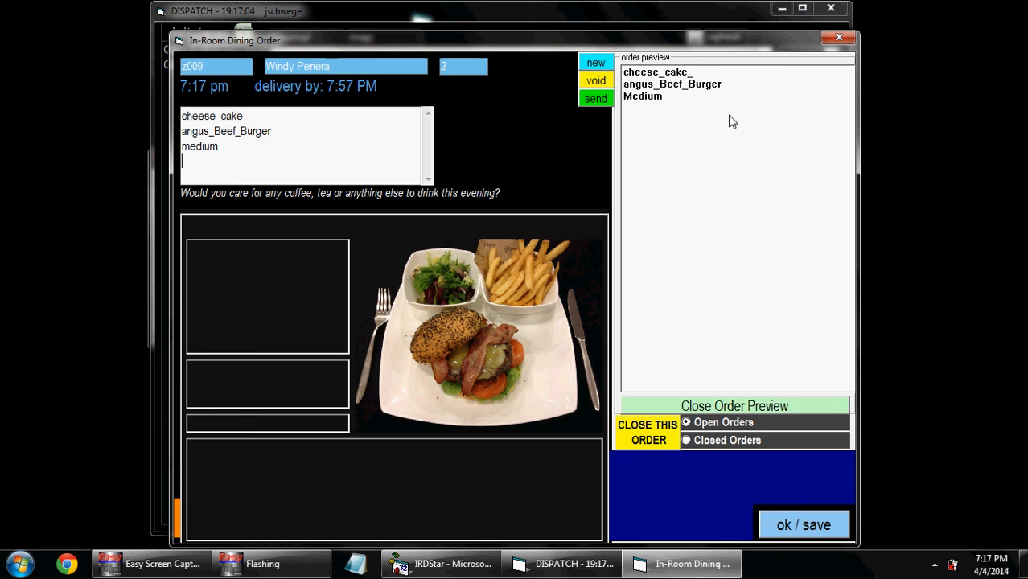
pyautogui.click(840, 40)
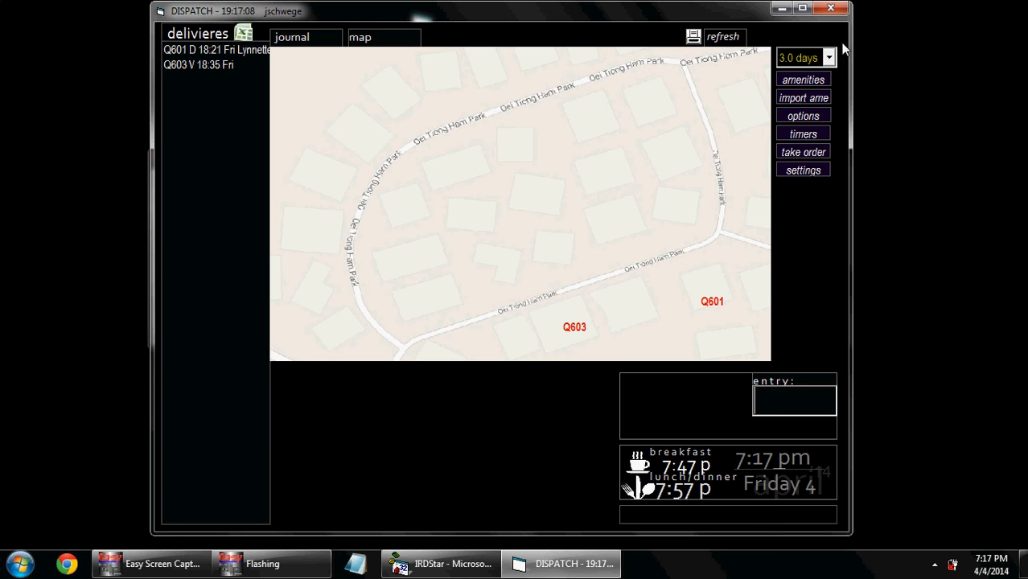
# View the user timers and reminders, and close them
pyautogui.click(808, 134)
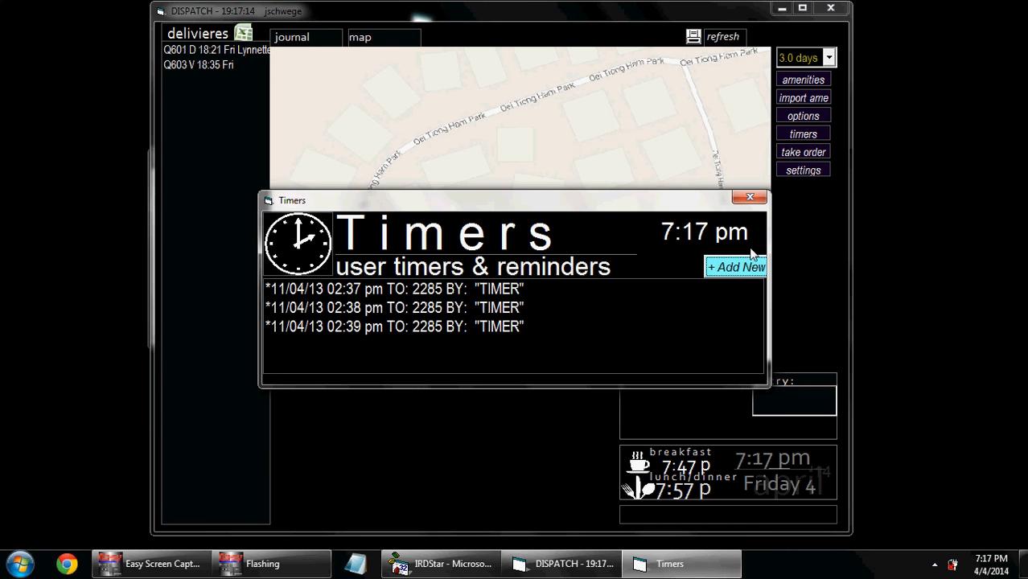
pyautogui.click(763, 197)
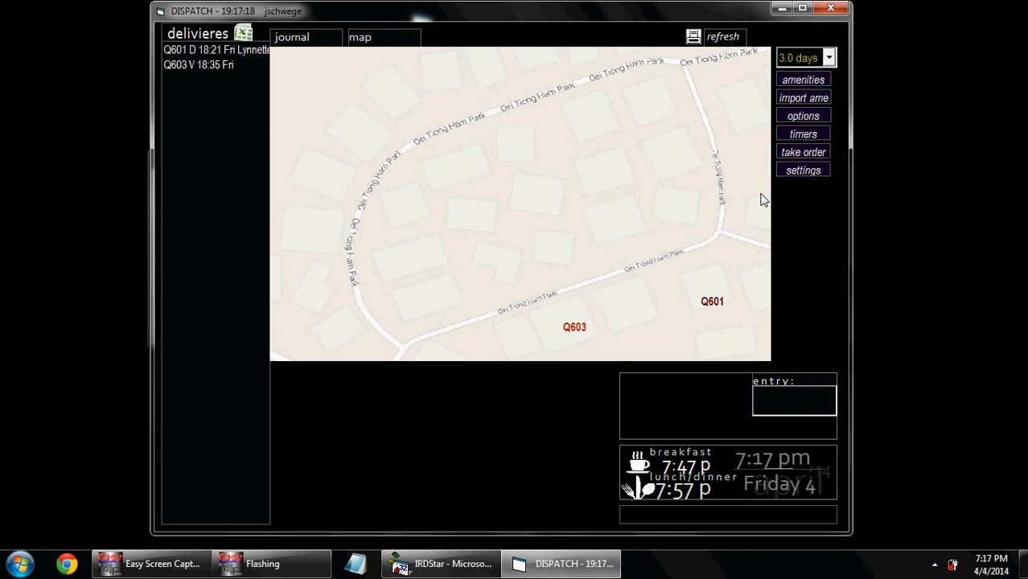